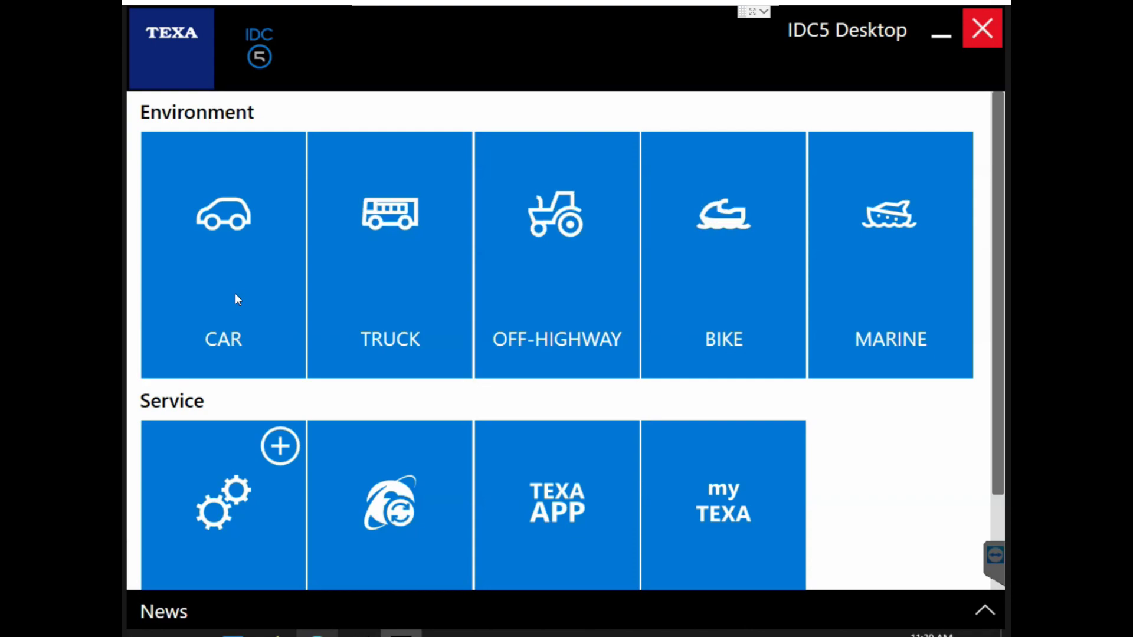
Under CAR diagnosis, choose Passenger cars and select FORD to list its models, C-Max through Fiesta
click(235, 298)
click(449, 254)
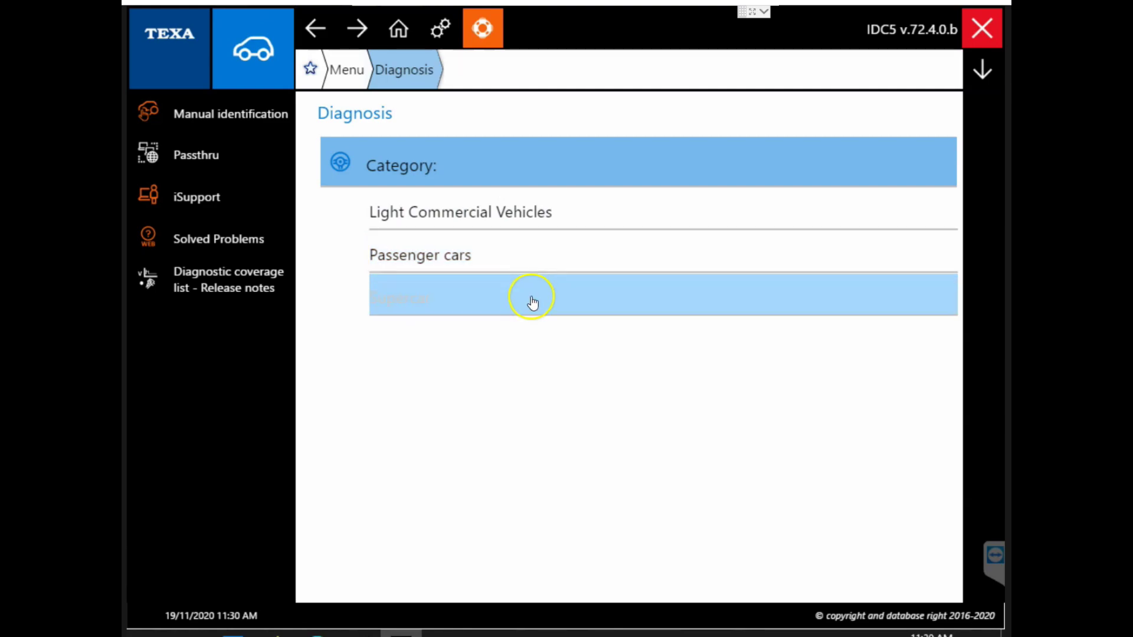
click(534, 264)
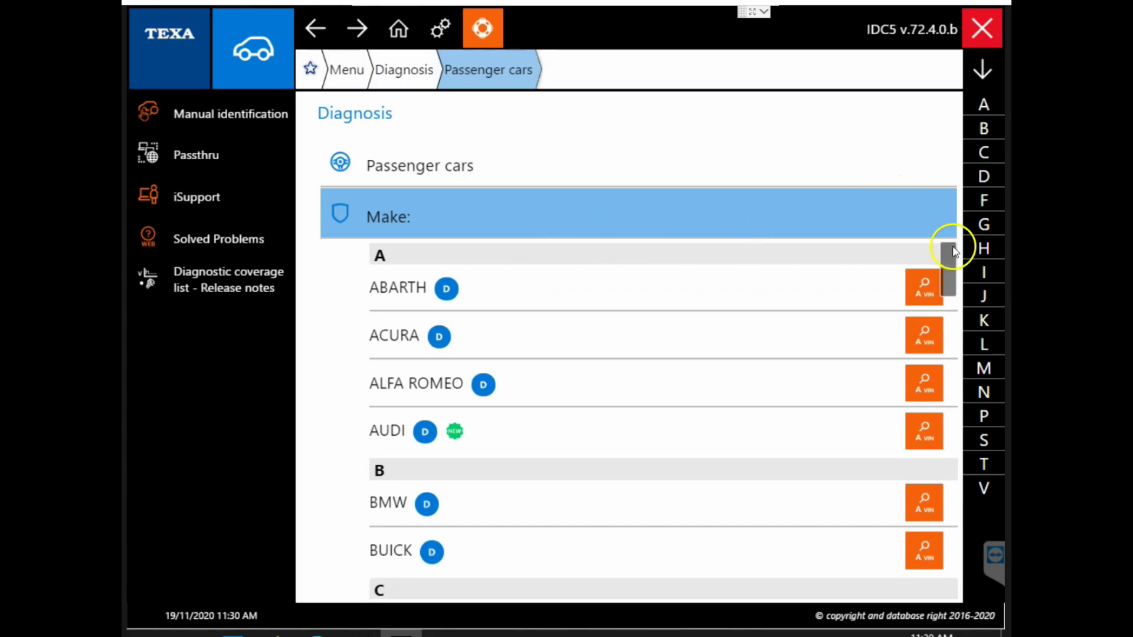
drag(950, 259, 946, 340)
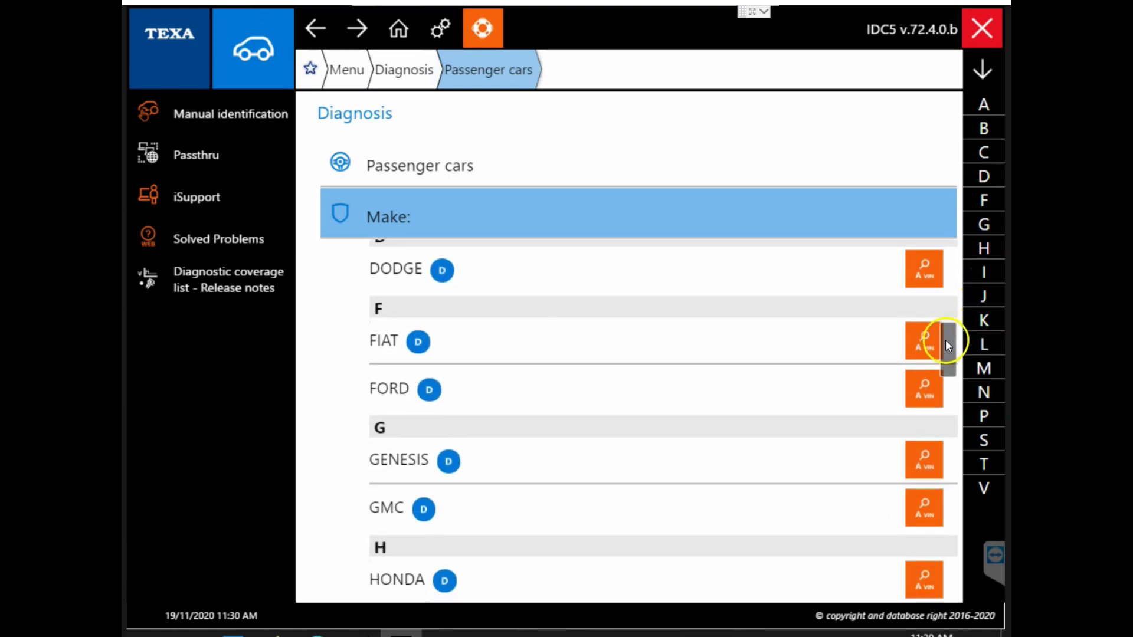
click(634, 390)
drag(951, 312, 956, 418)
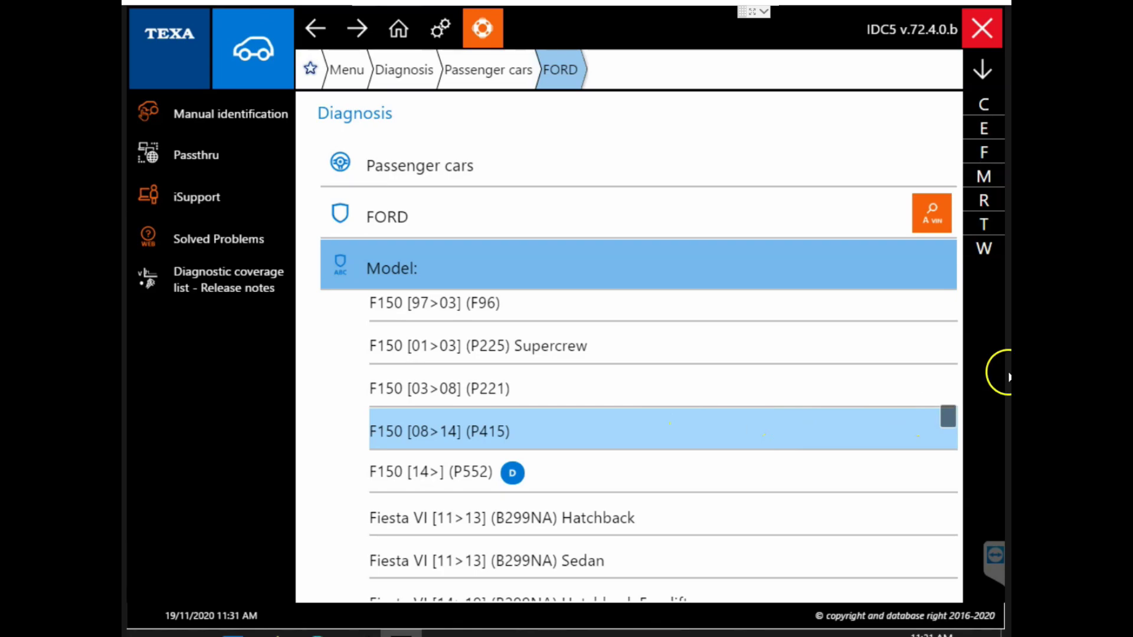
Run a VIN scan to identify the vehicle as a Ford F150 [08>14] 5.0i V8 Pickup
click(933, 214)
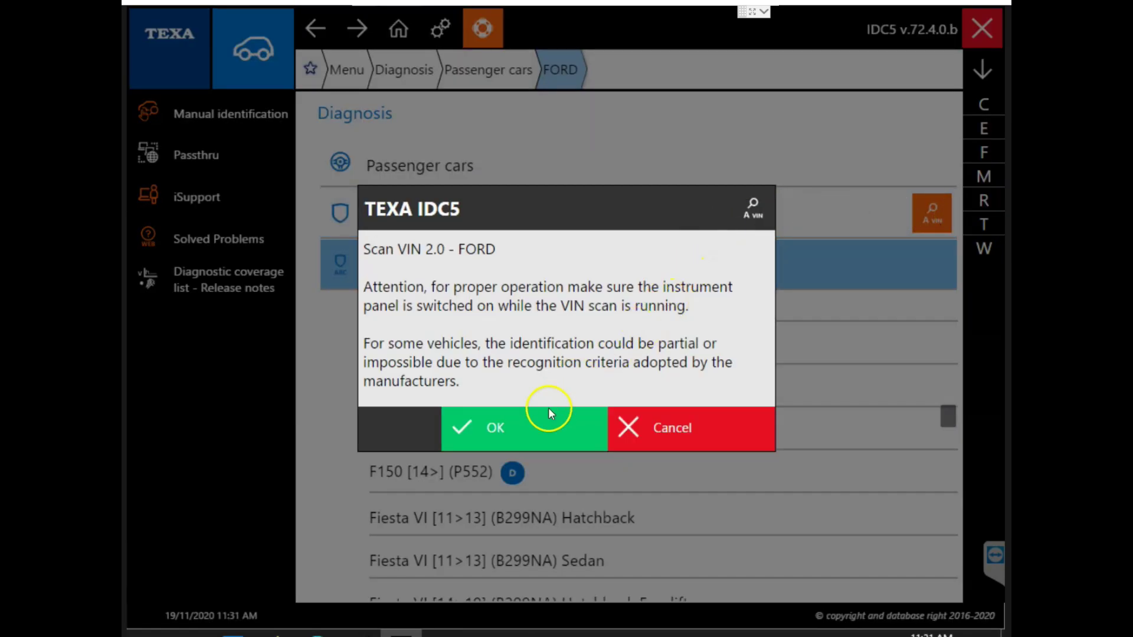
click(542, 426)
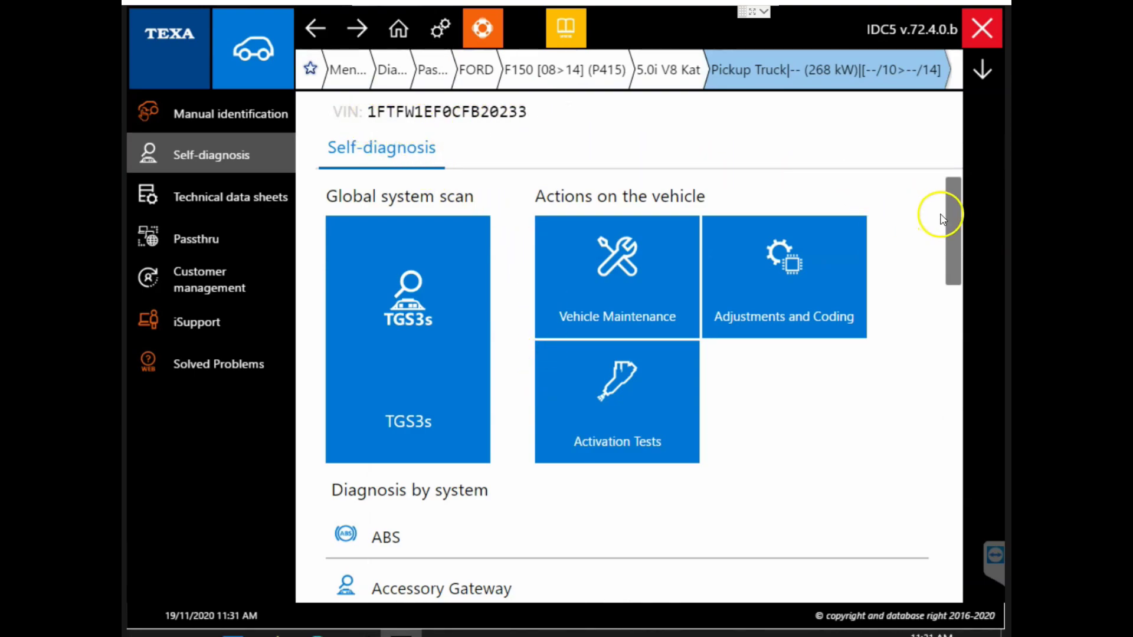
mouse_move(954, 224)
mouse_down()
mouse_move(948, 234)
mouse_move(946, 224)
mouse_up()
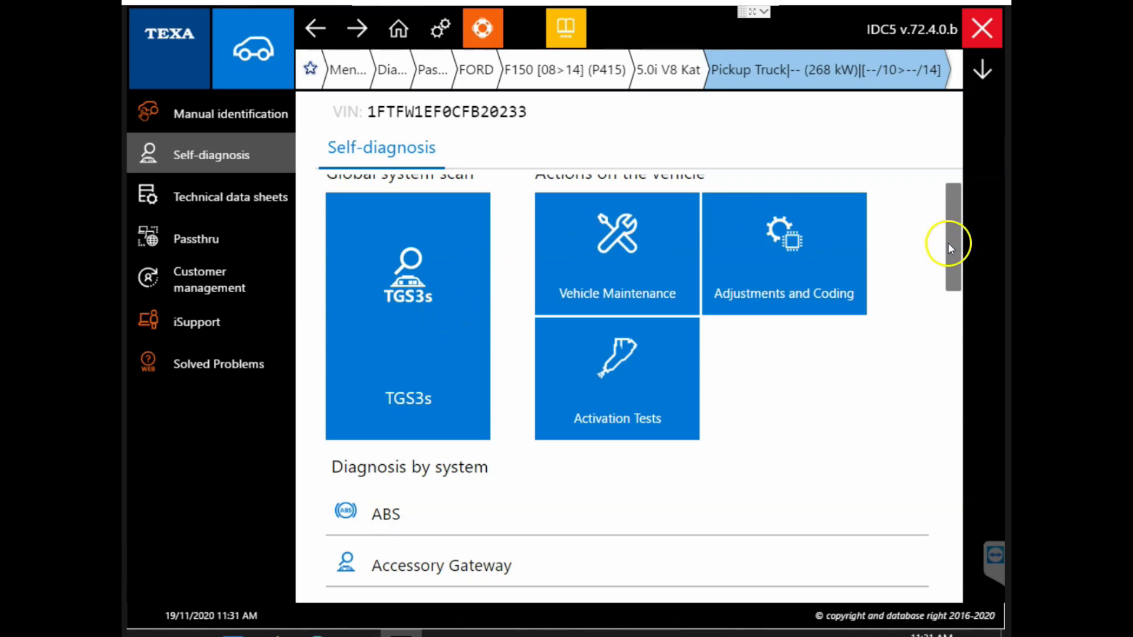
drag(957, 249, 963, 311)
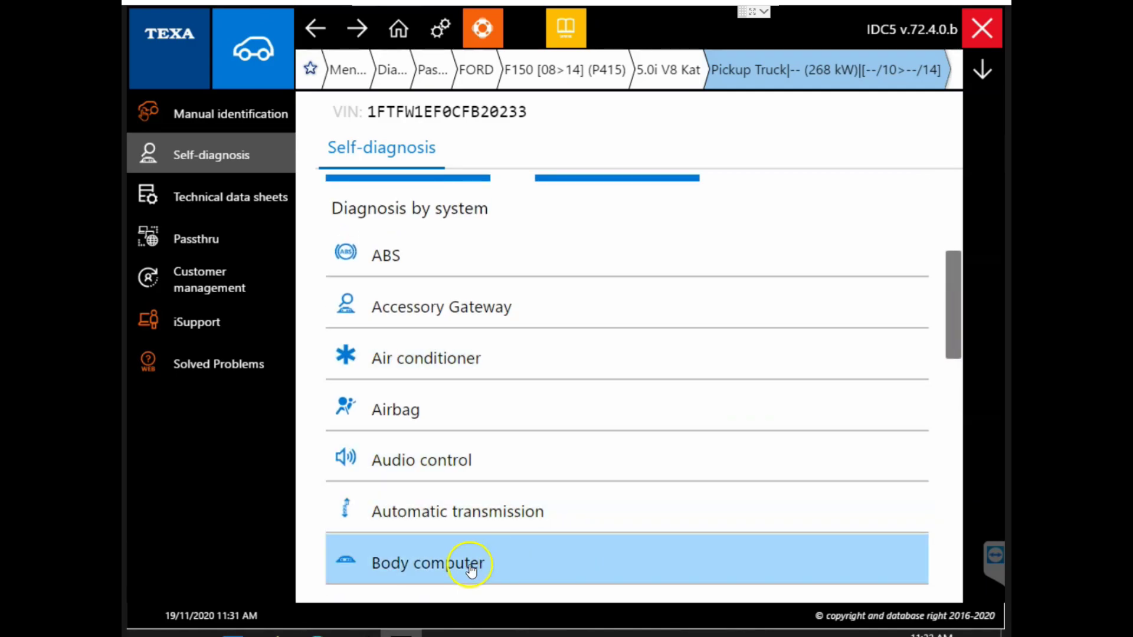
click(443, 568)
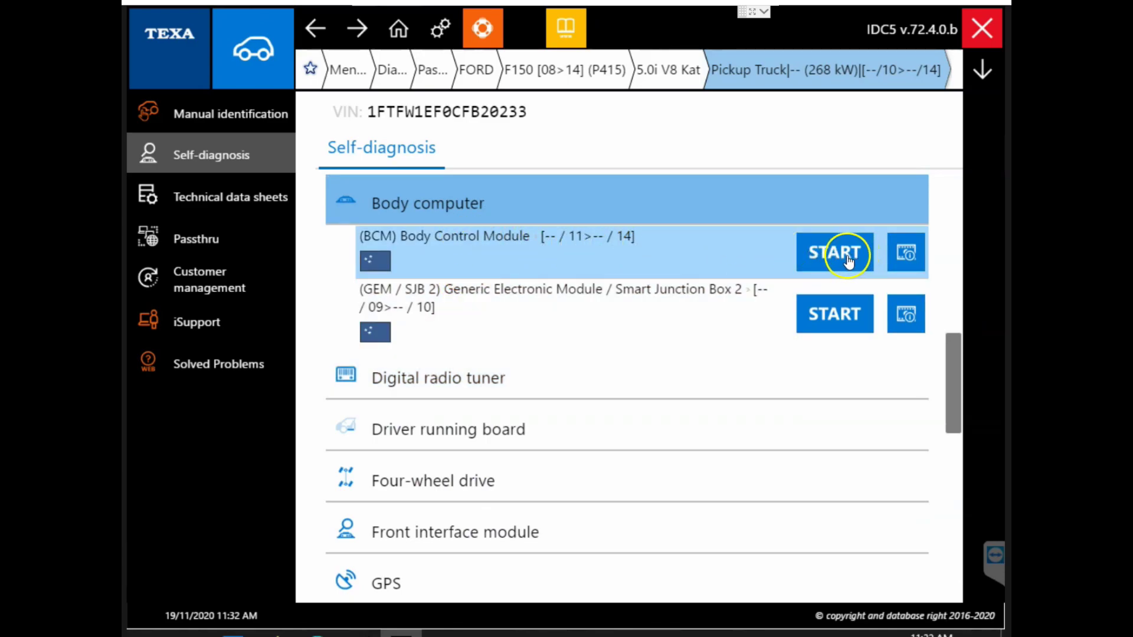
drag(957, 370, 954, 216)
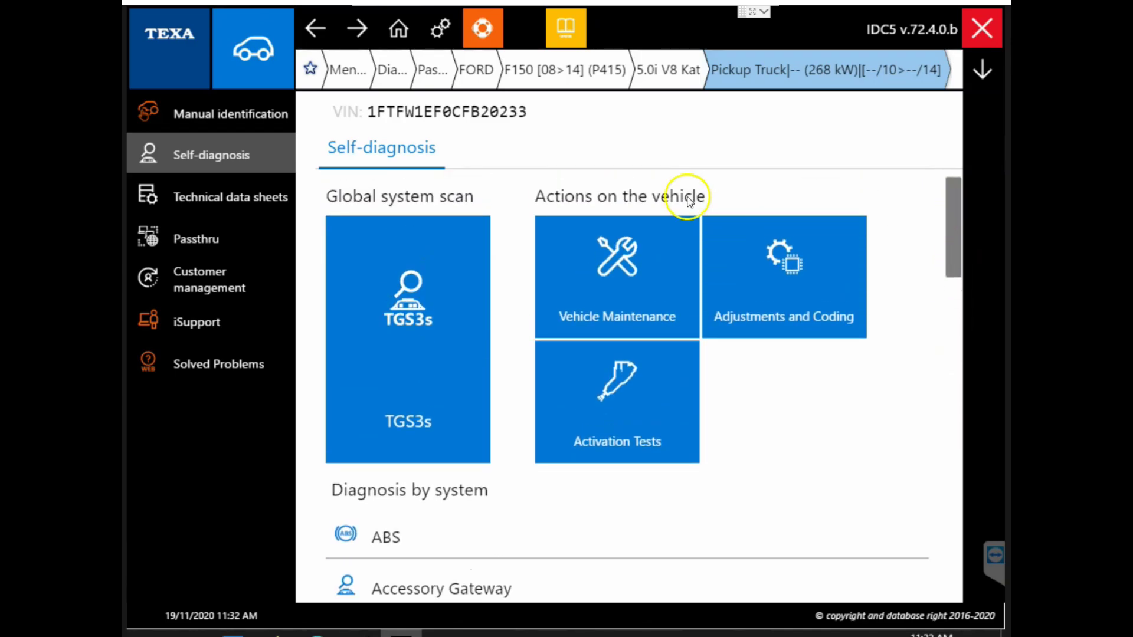
click(428, 279)
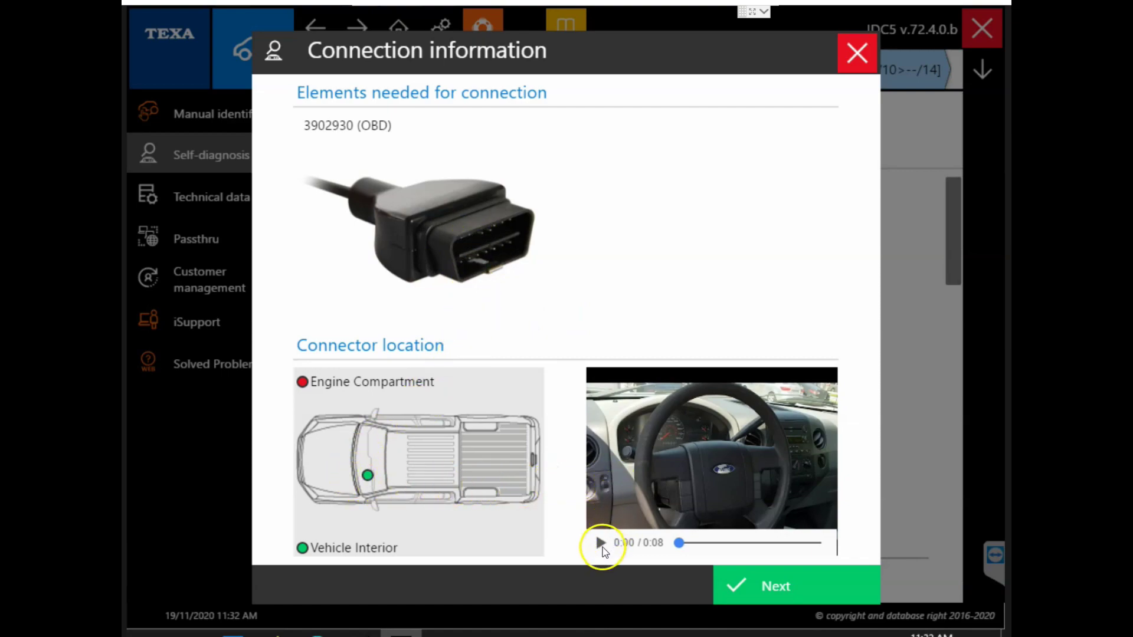
Watch the OBD connector location video, then continue to the TGS3s global scan
click(601, 543)
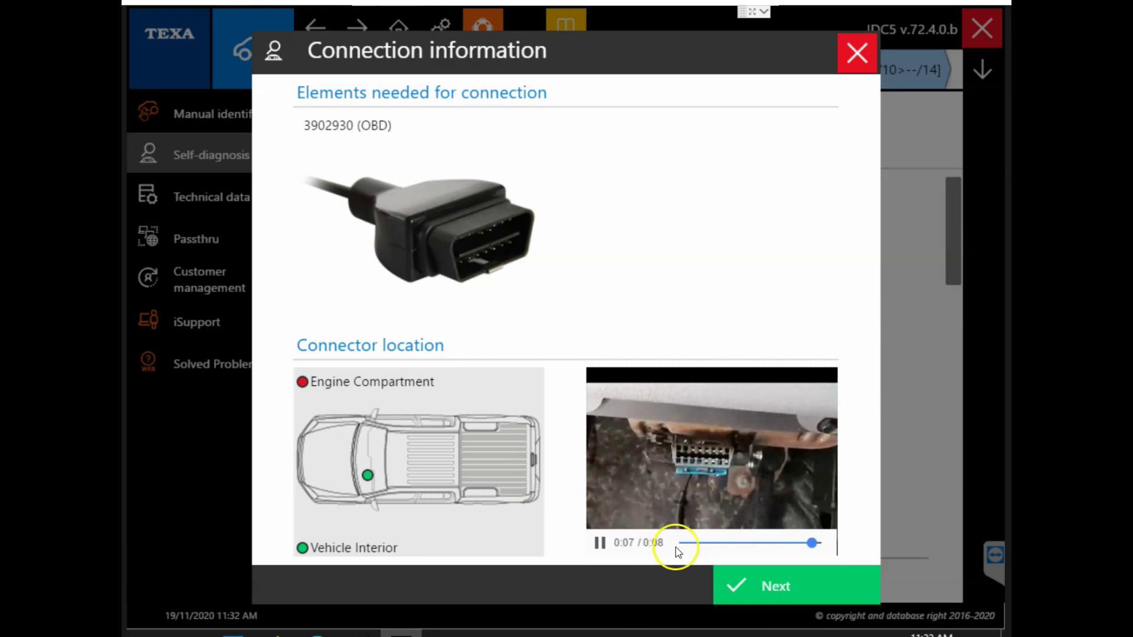
click(774, 587)
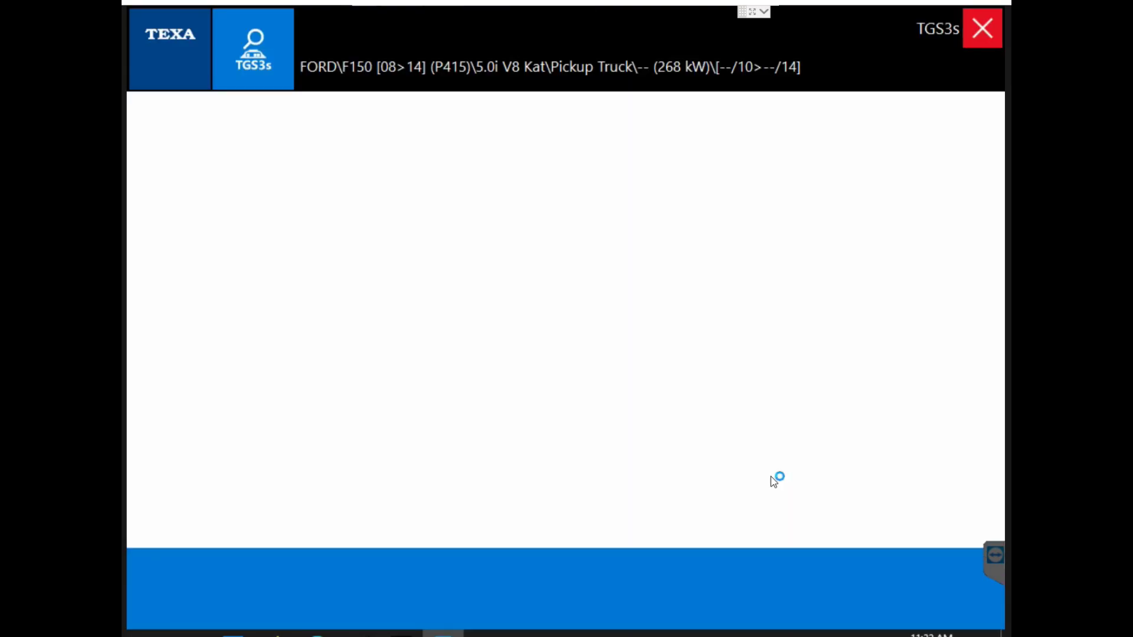
Acknowledge the ignition-on warning and let the TGS3s quick scan list each module's status
click(770, 476)
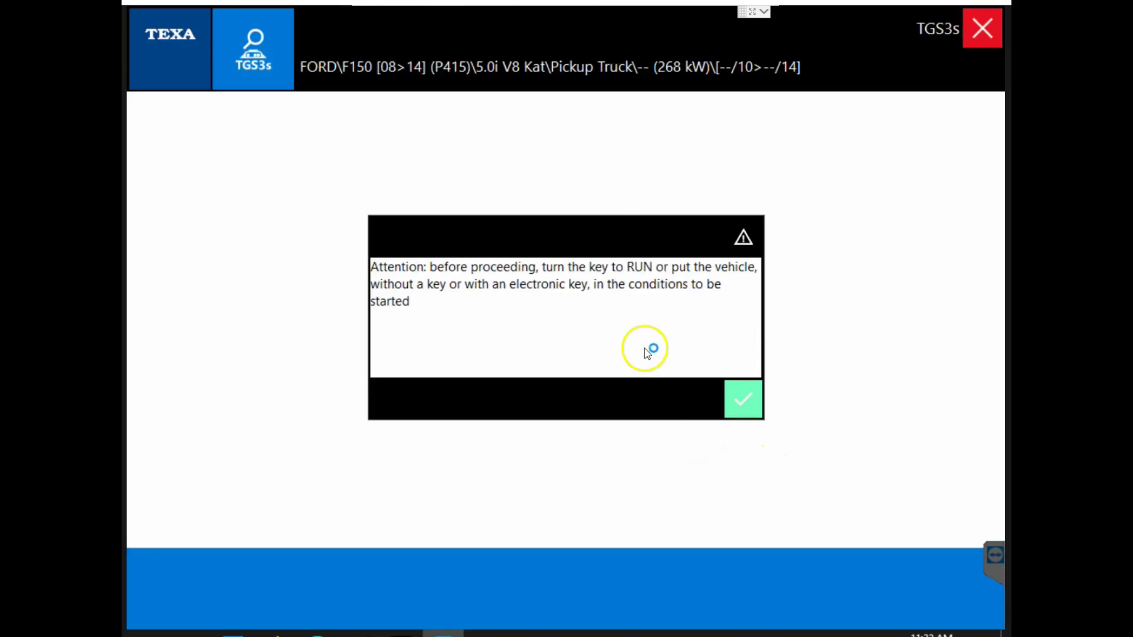
click(745, 406)
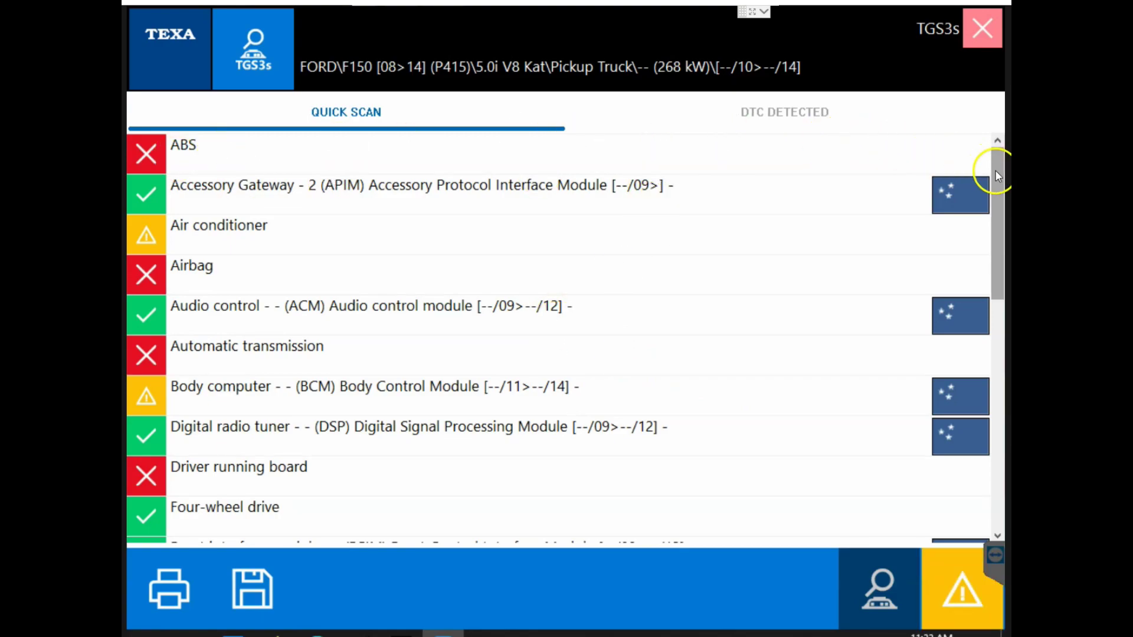
drag(996, 167, 1005, 226)
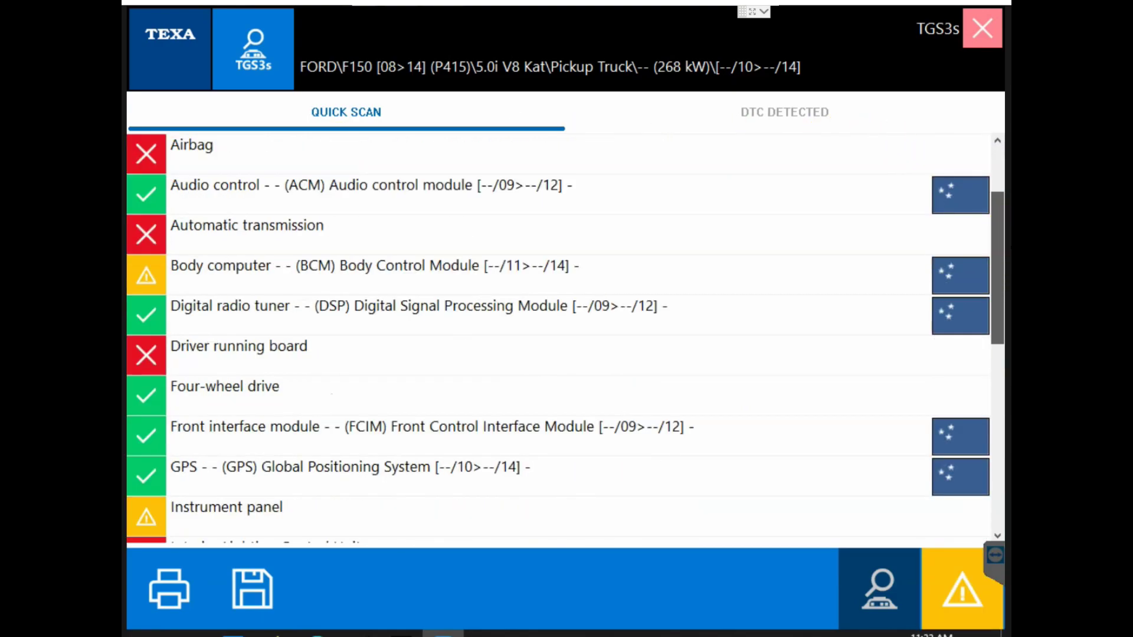
scroll(1005, 289, down, 2)
drag(1003, 289, 999, 151)
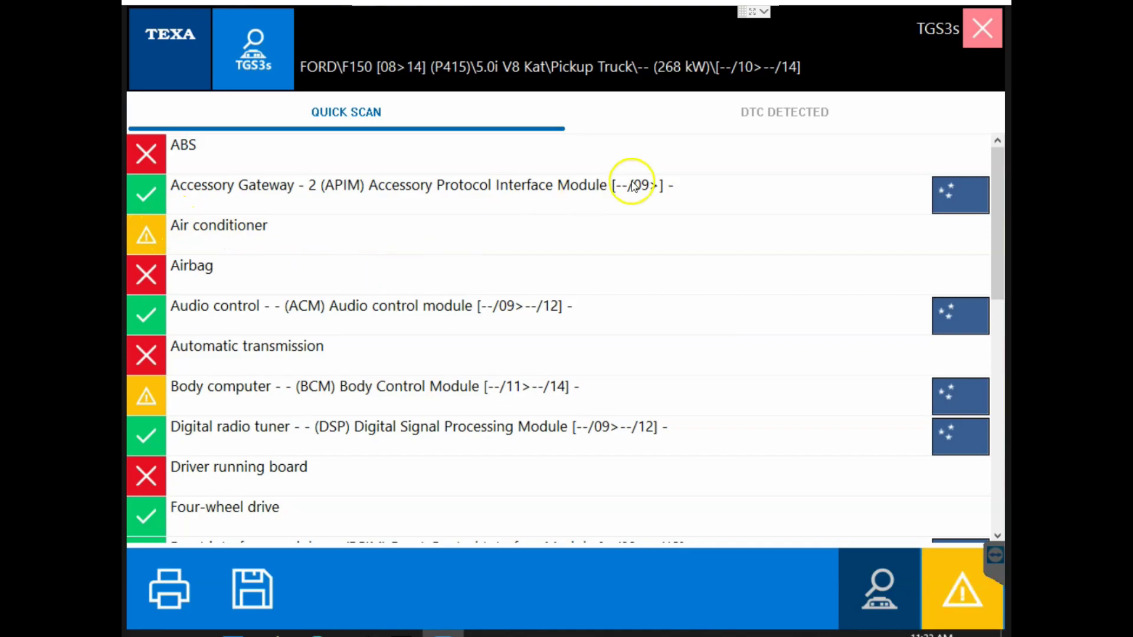
click(782, 113)
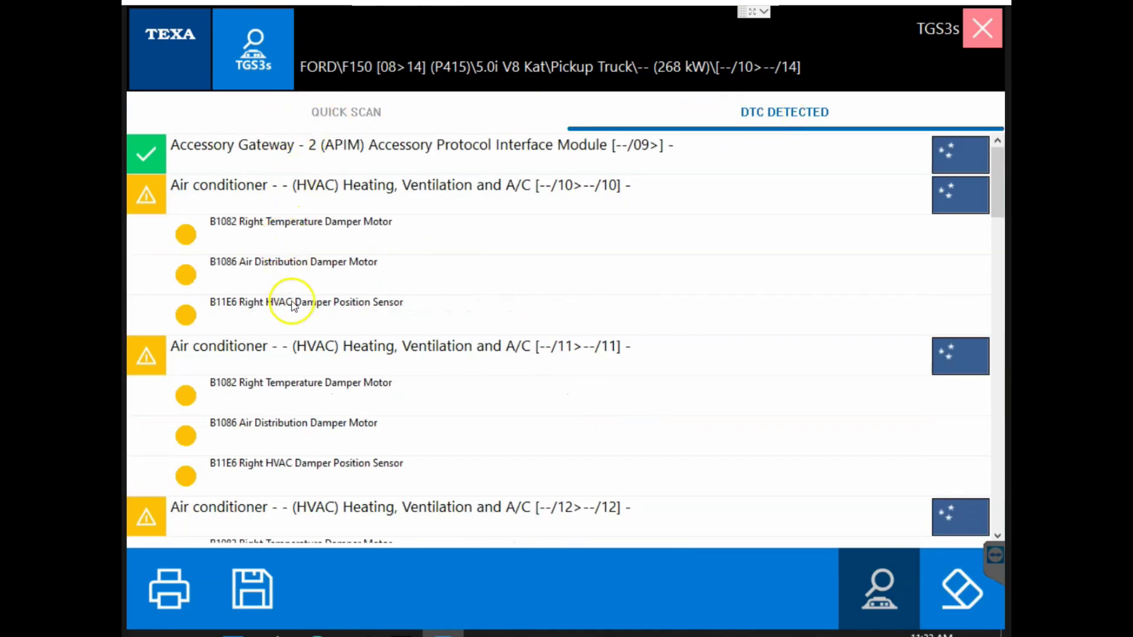
click(332, 118)
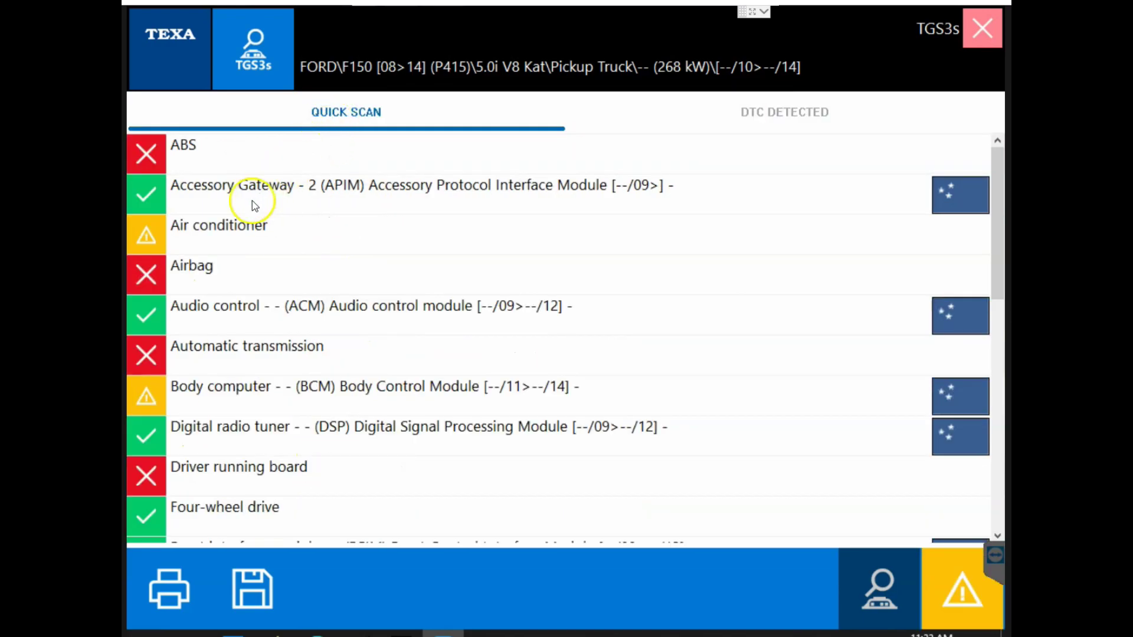
Connect to the Body computer and view its part number DC3T-14B476-BC and hardware number BC3T-14F141-BC
click(255, 410)
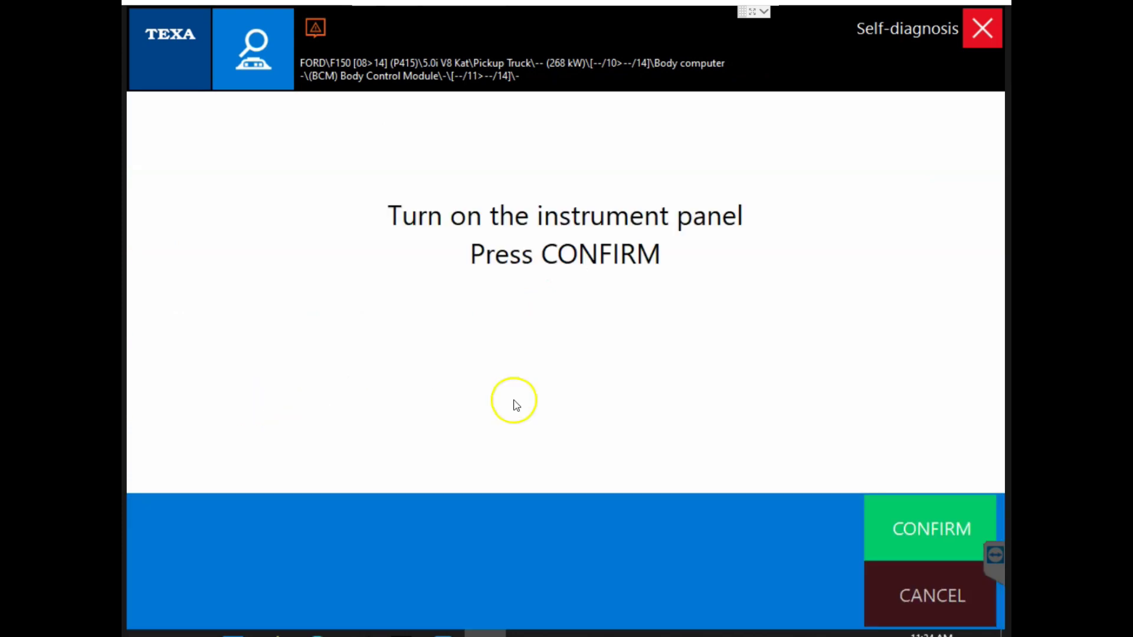
click(907, 518)
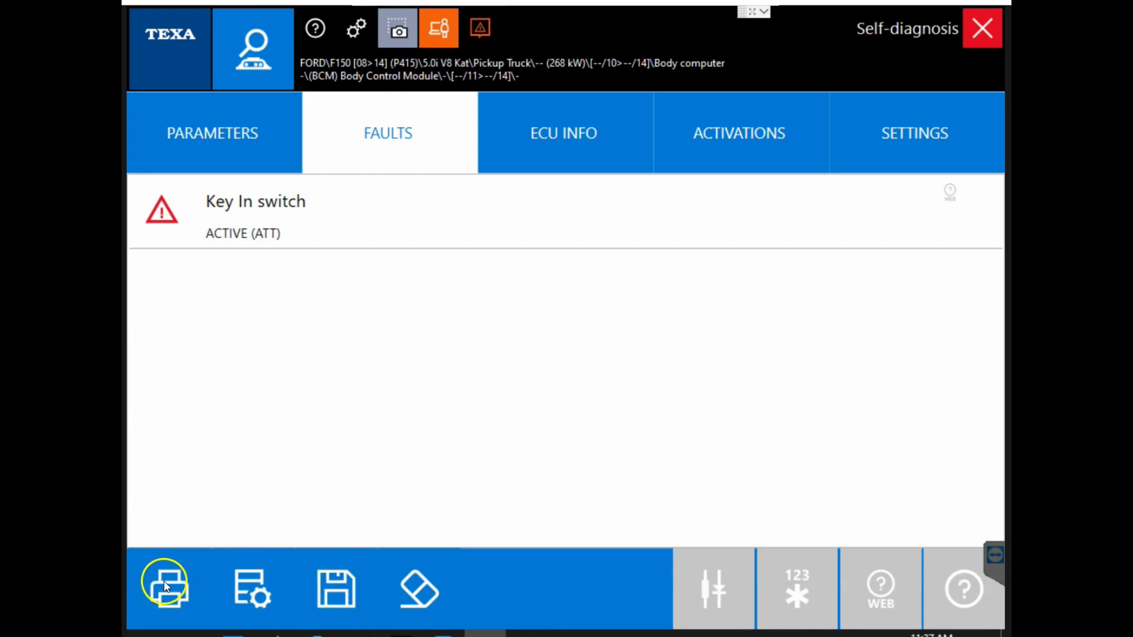
click(552, 137)
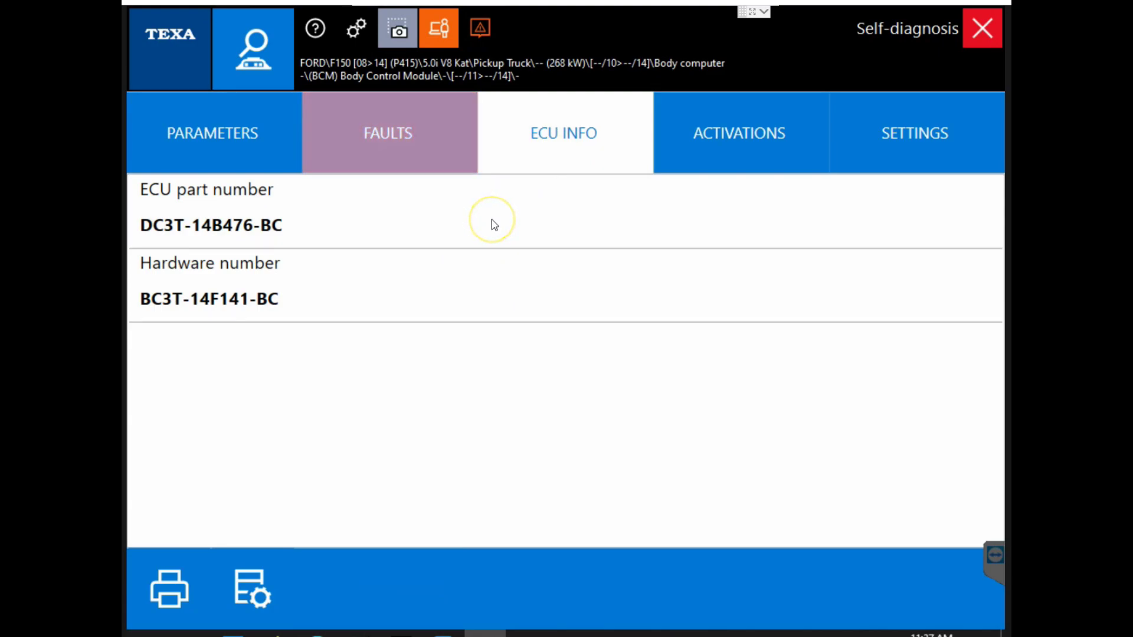
Browse the BCM activation tests, including lamp activations, then show its adjustable settings list
click(677, 164)
click(937, 186)
click(992, 211)
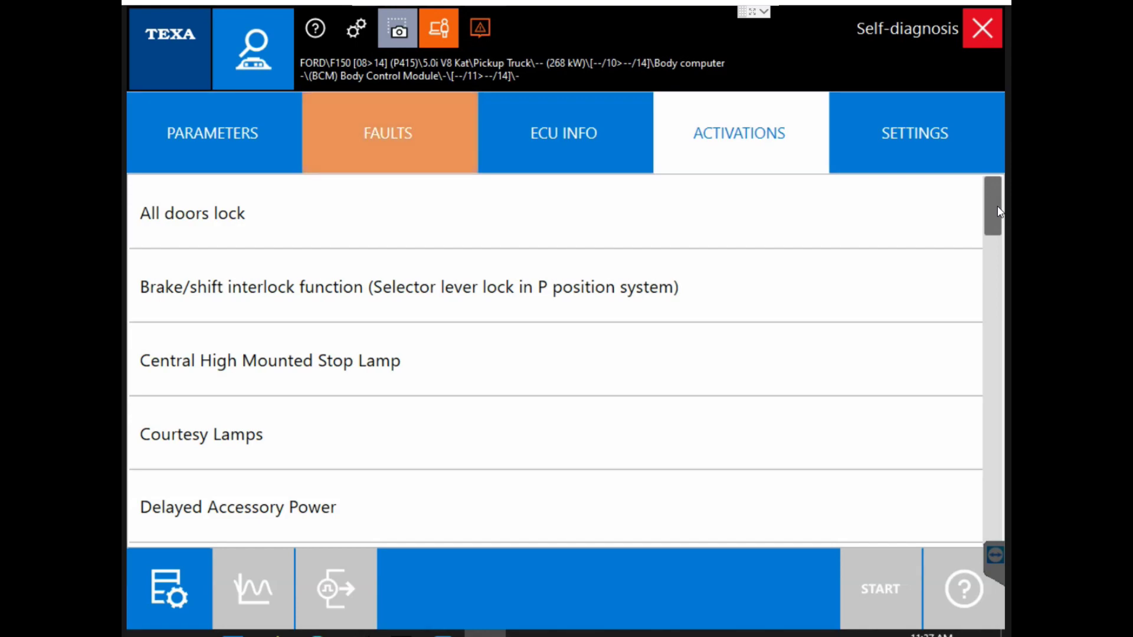
drag(997, 214, 1003, 342)
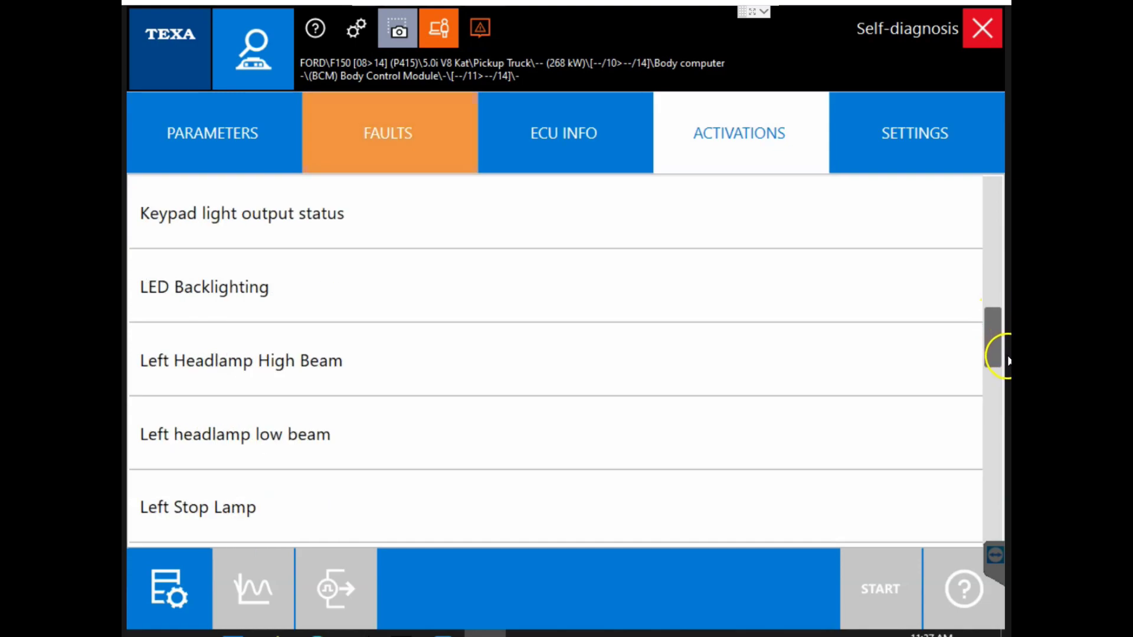
click(1001, 389)
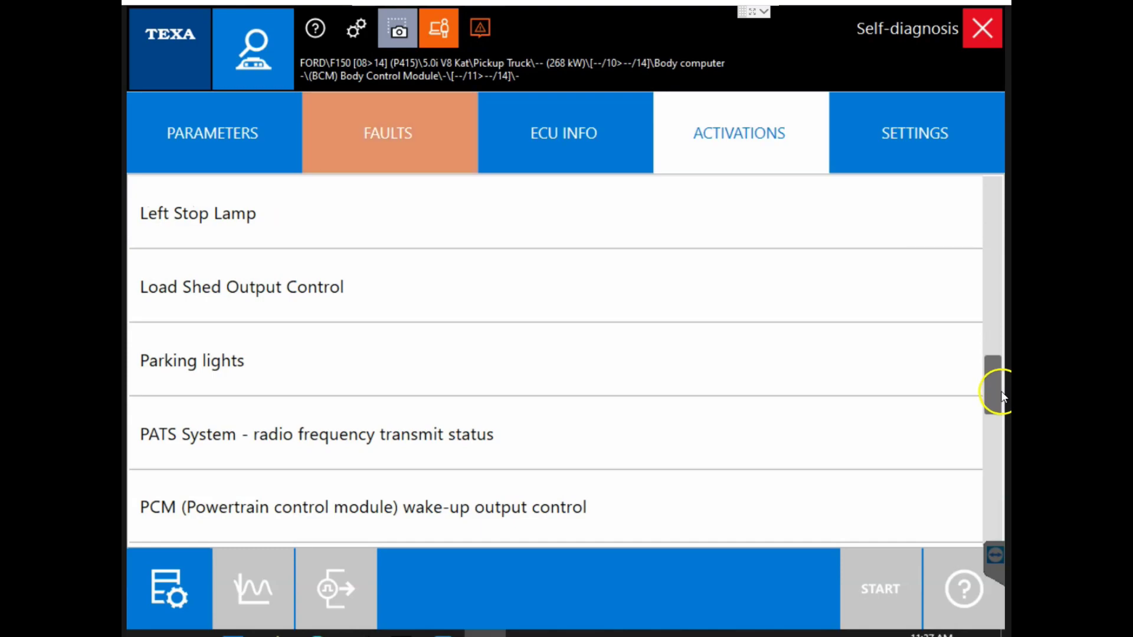
drag(1000, 397, 972, 197)
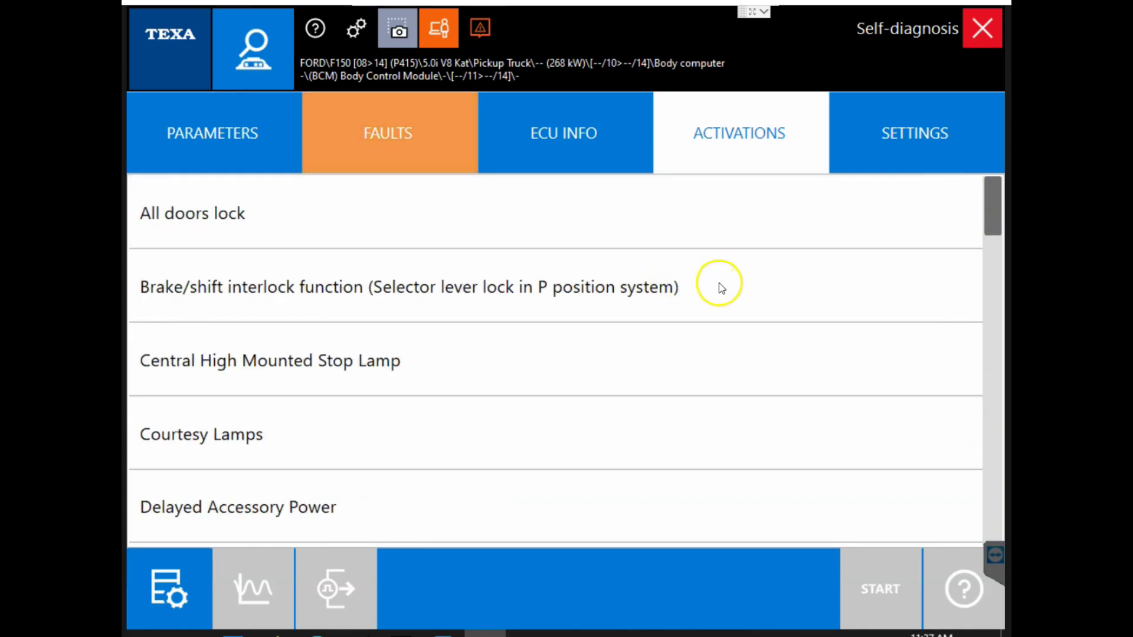
click(881, 169)
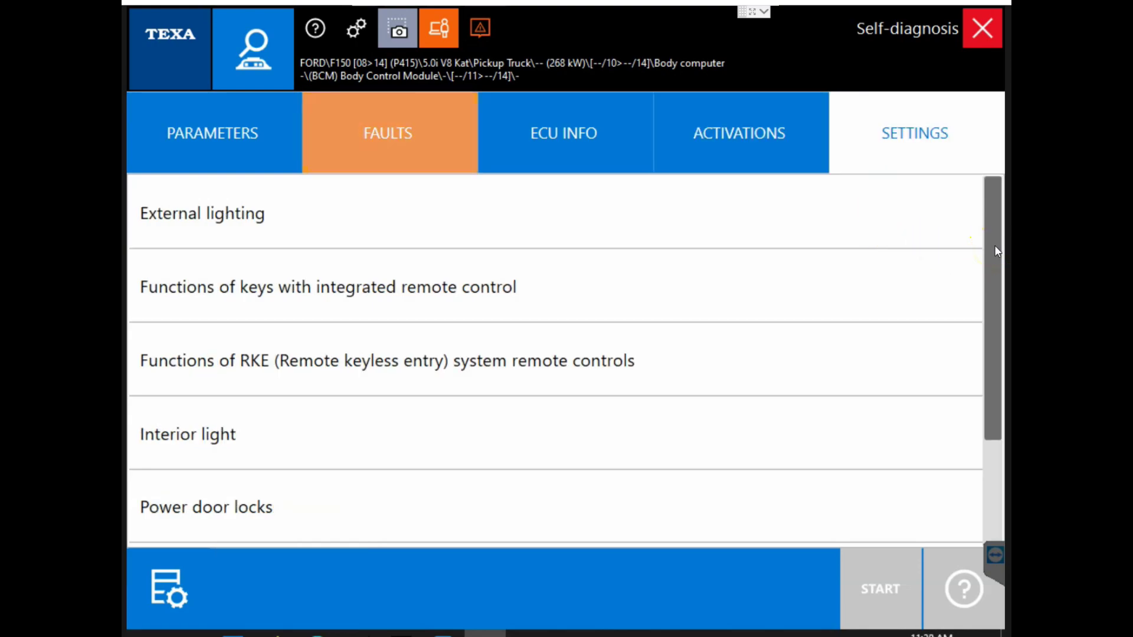
drag(996, 267, 983, 235)
click(206, 140)
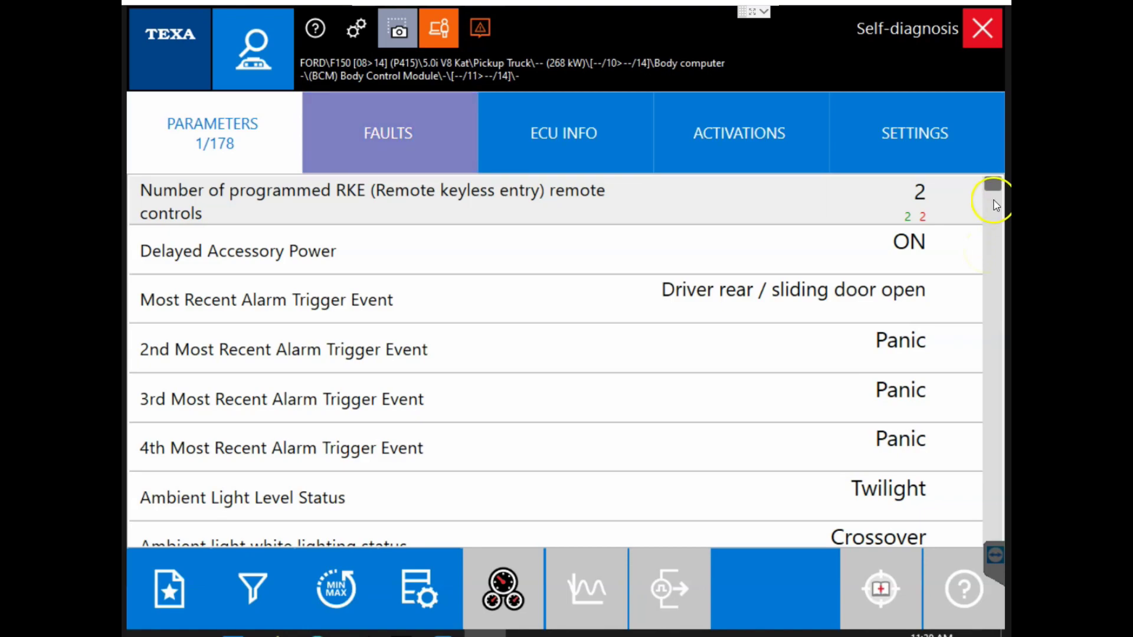
Scroll through the BCM's 178 live parameters and back to the top of the list
drag(992, 186, 996, 390)
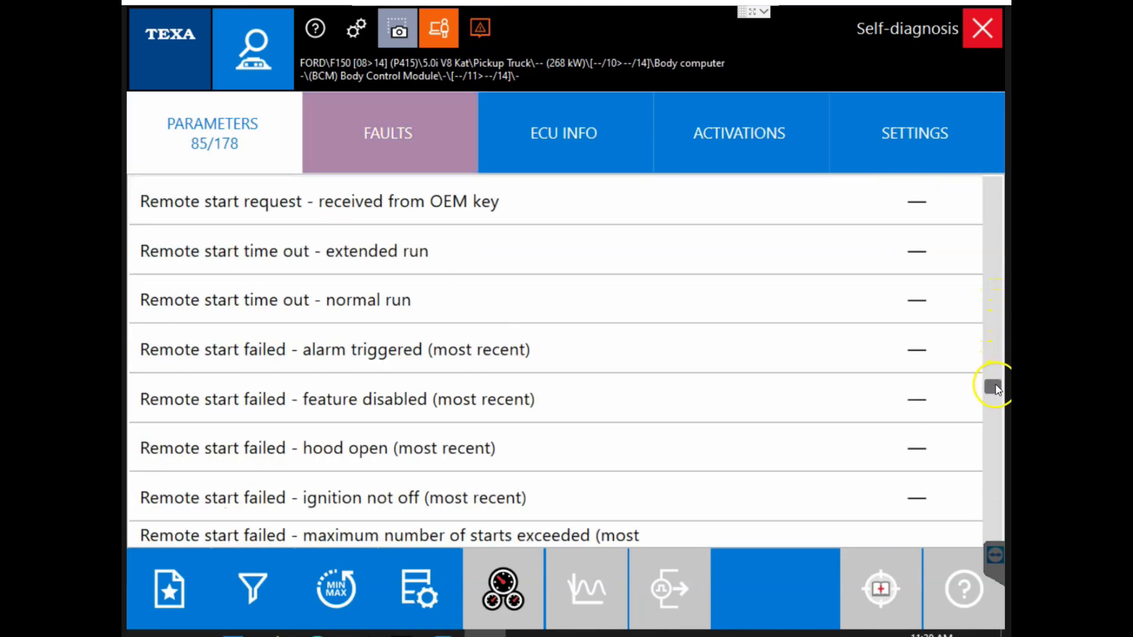
click(990, 189)
drag(986, 366, 983, 151)
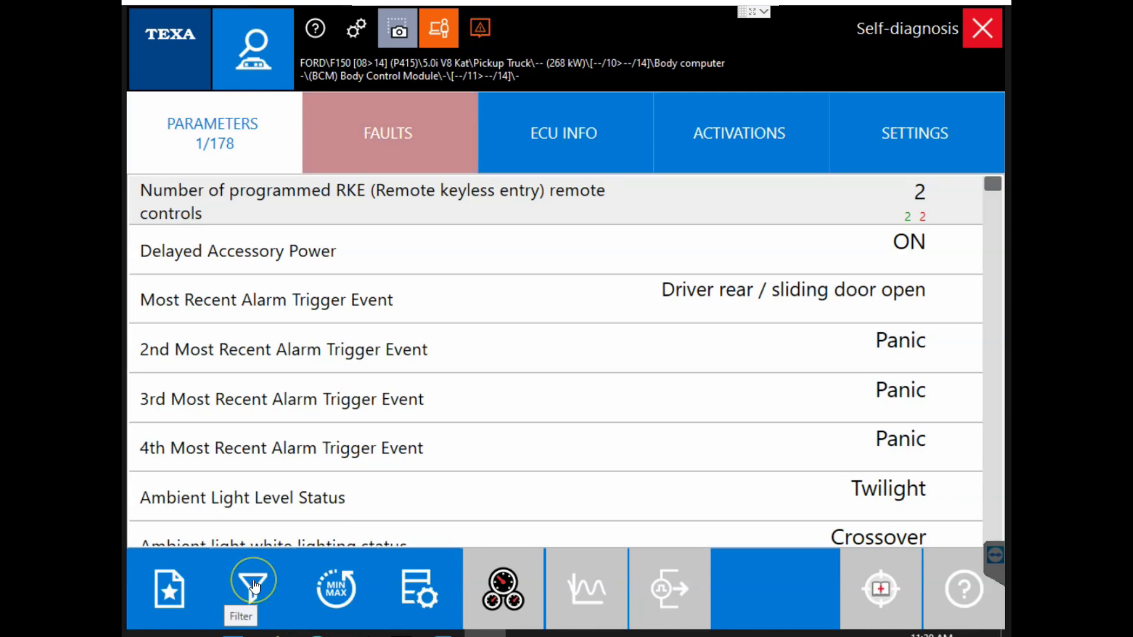
click(254, 584)
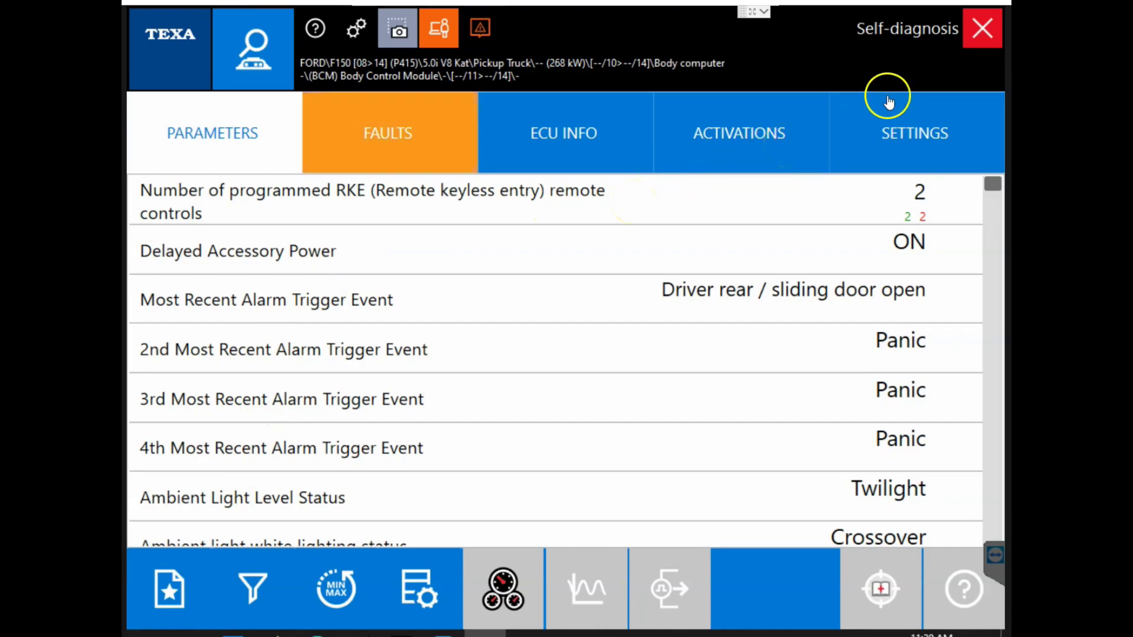
End communication with the Body Control Module
click(979, 29)
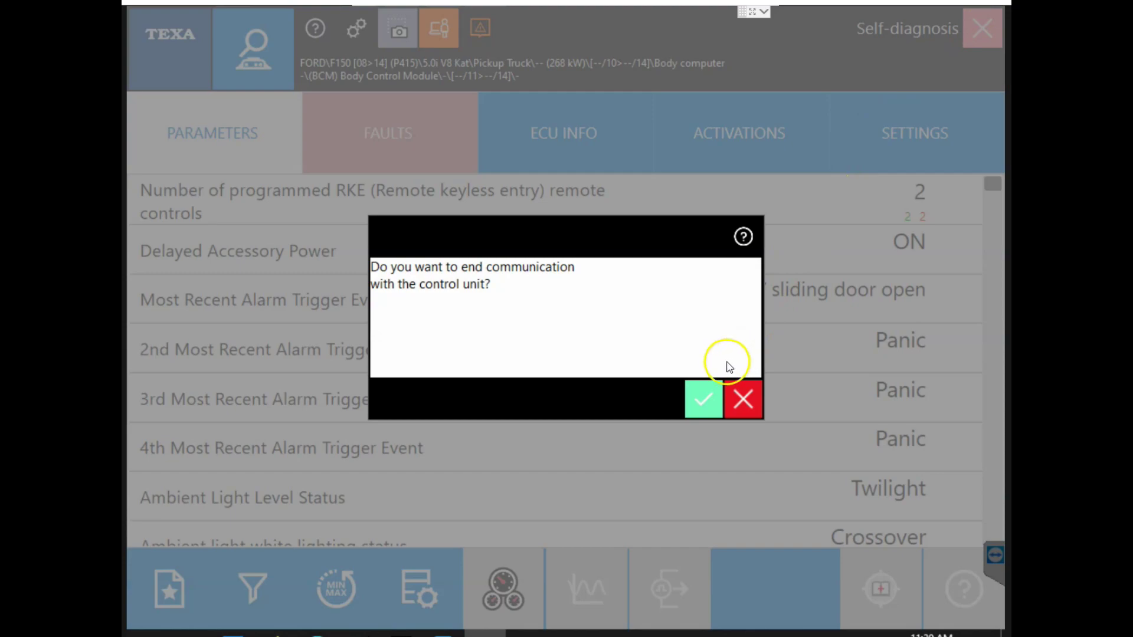
click(705, 398)
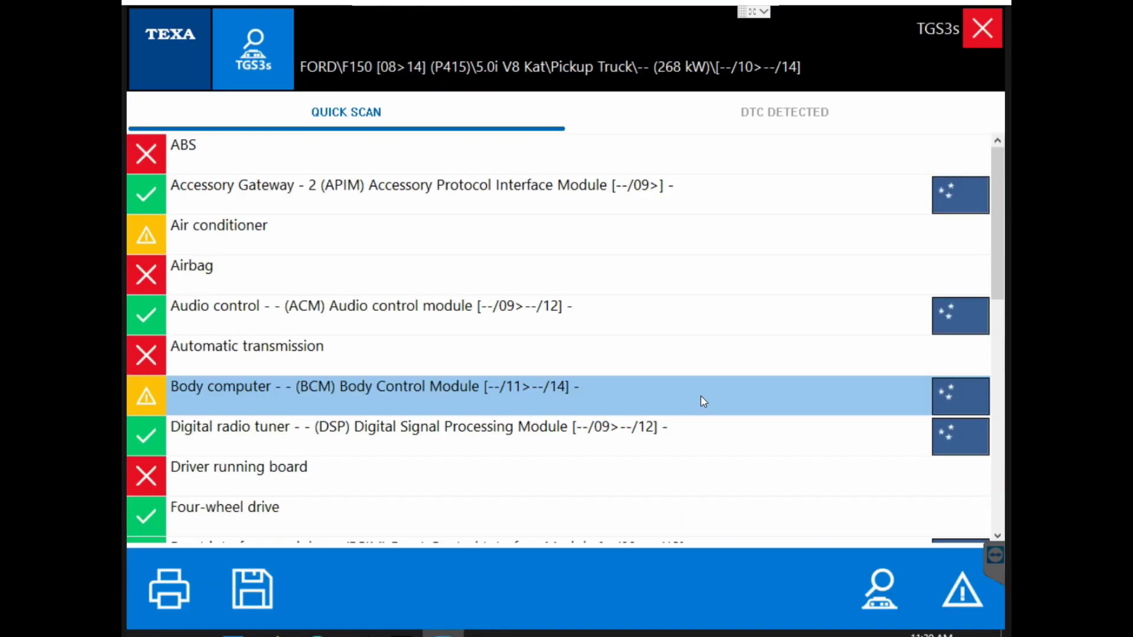
click(693, 385)
click(826, 248)
Exit the TGS3s system scan and scroll the Self-diagnosis list down to Body computer
click(984, 33)
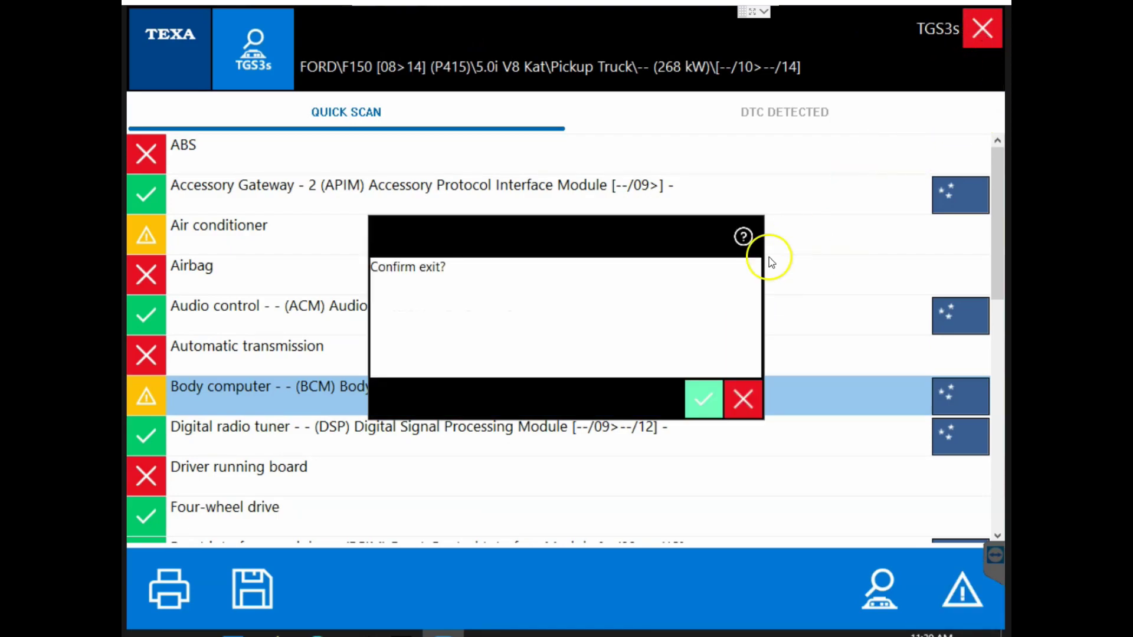
click(704, 398)
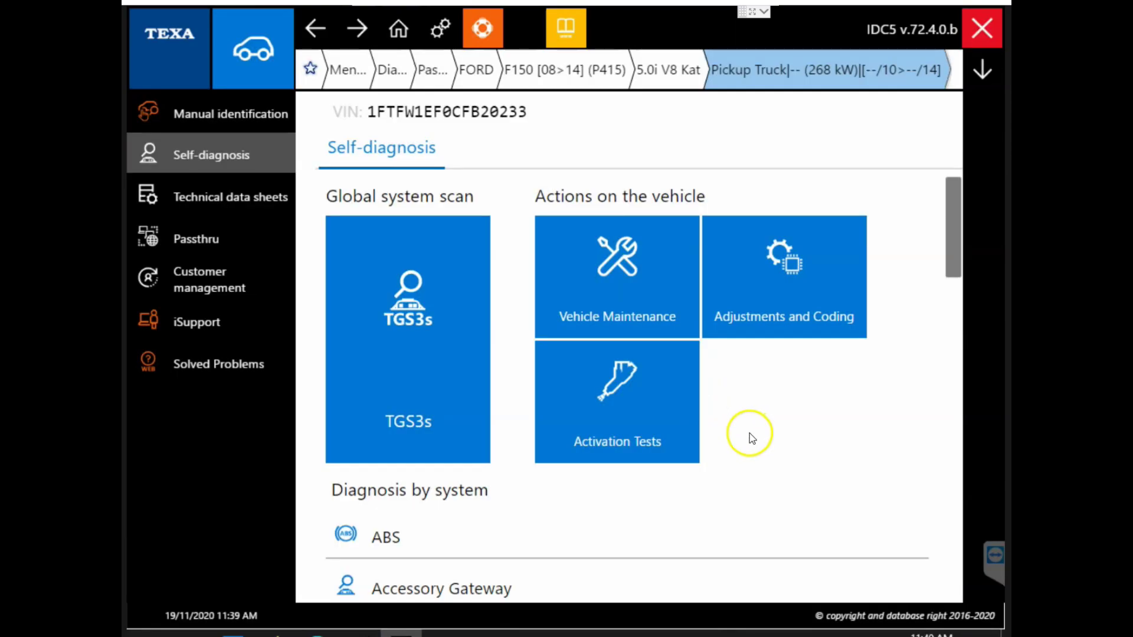
scroll(751, 435, down, 5)
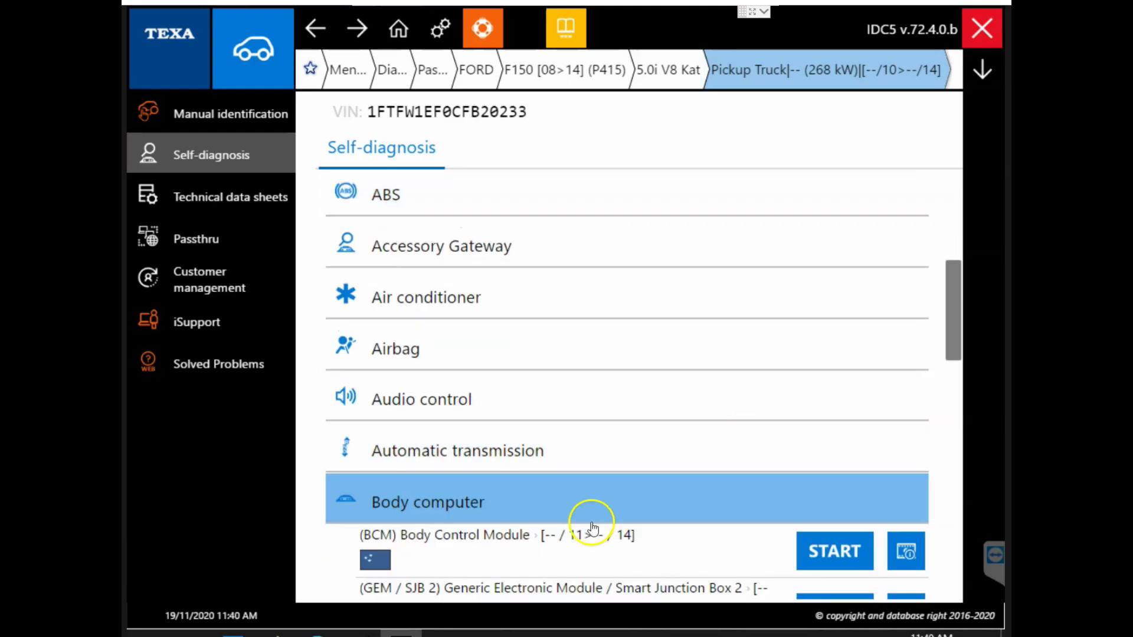
scroll(590, 521, down, 1)
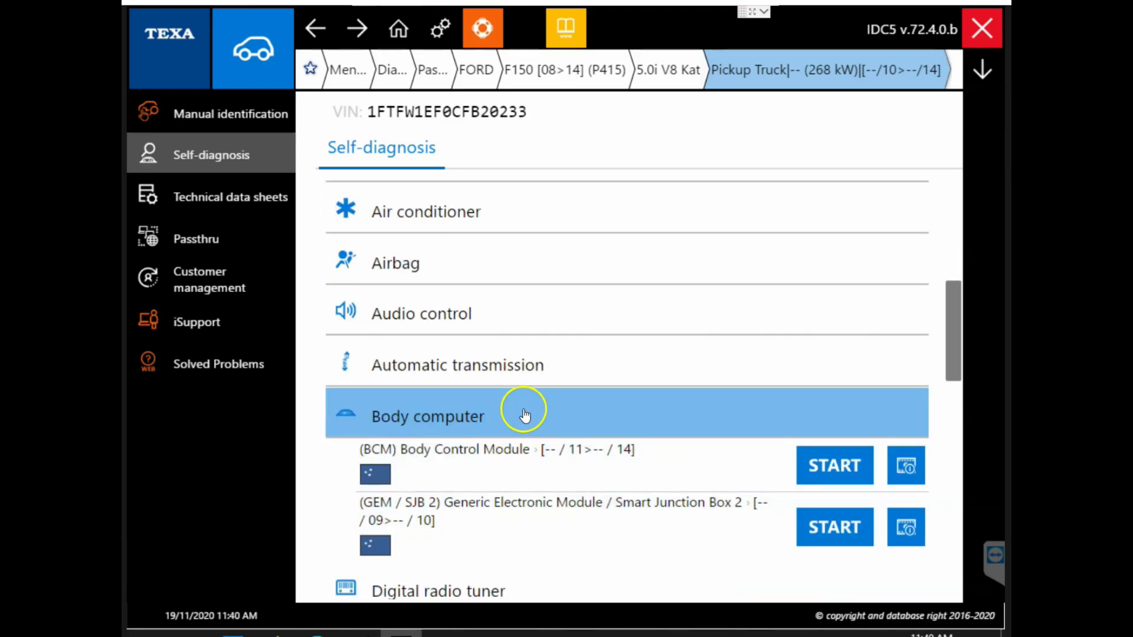
Start the (BCM) Body Control Module directly, confirming start-up mode and instrument panel on
click(837, 468)
click(523, 403)
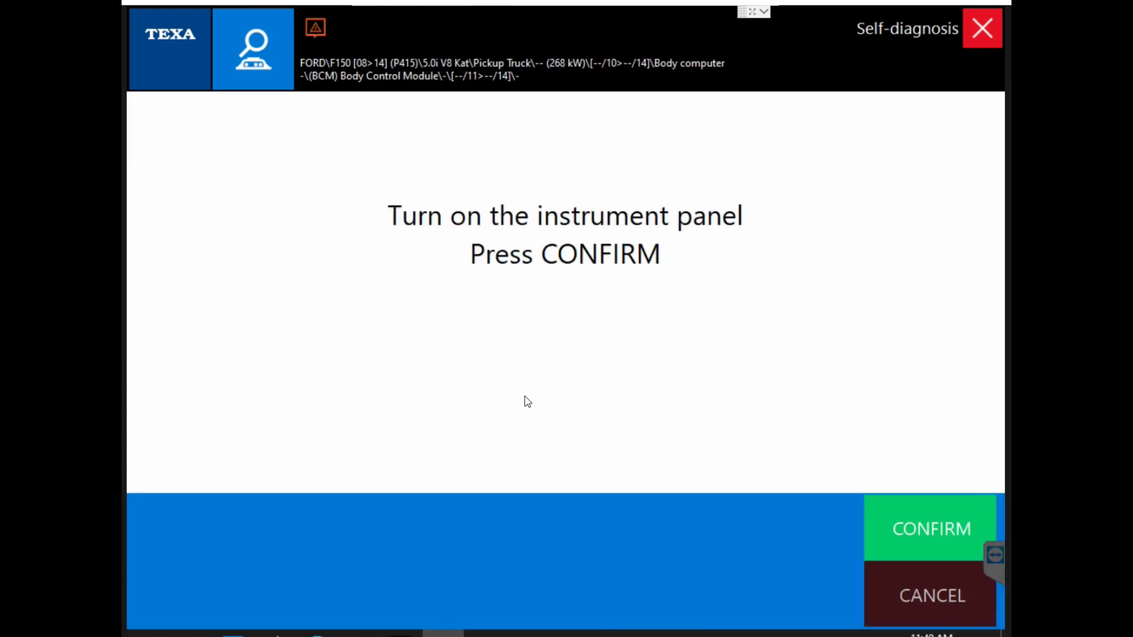
click(869, 519)
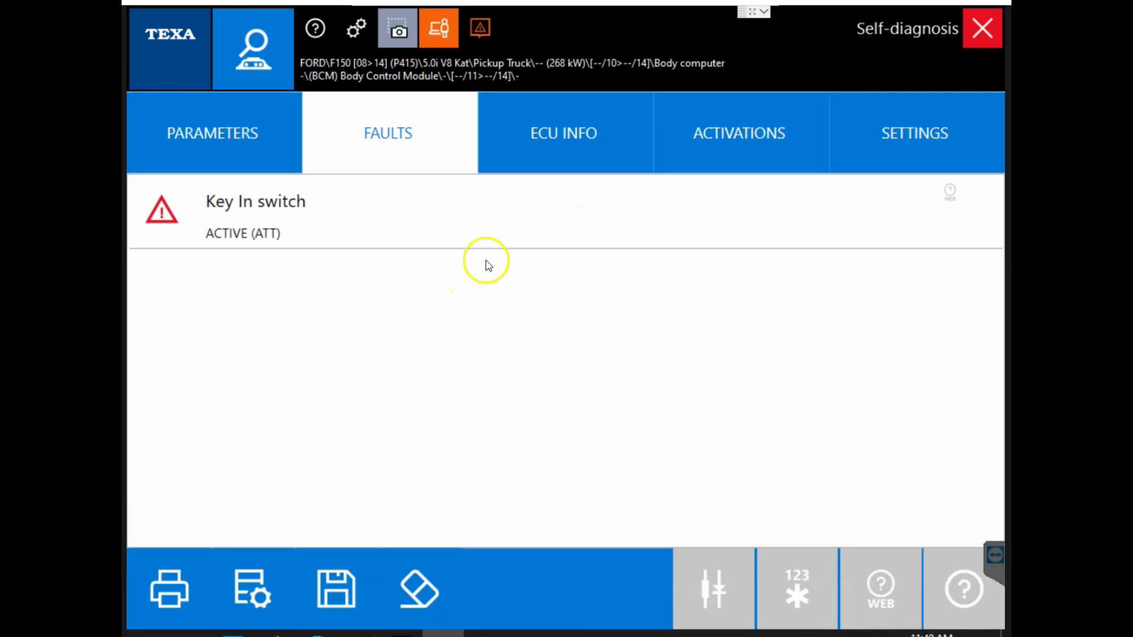
click(598, 157)
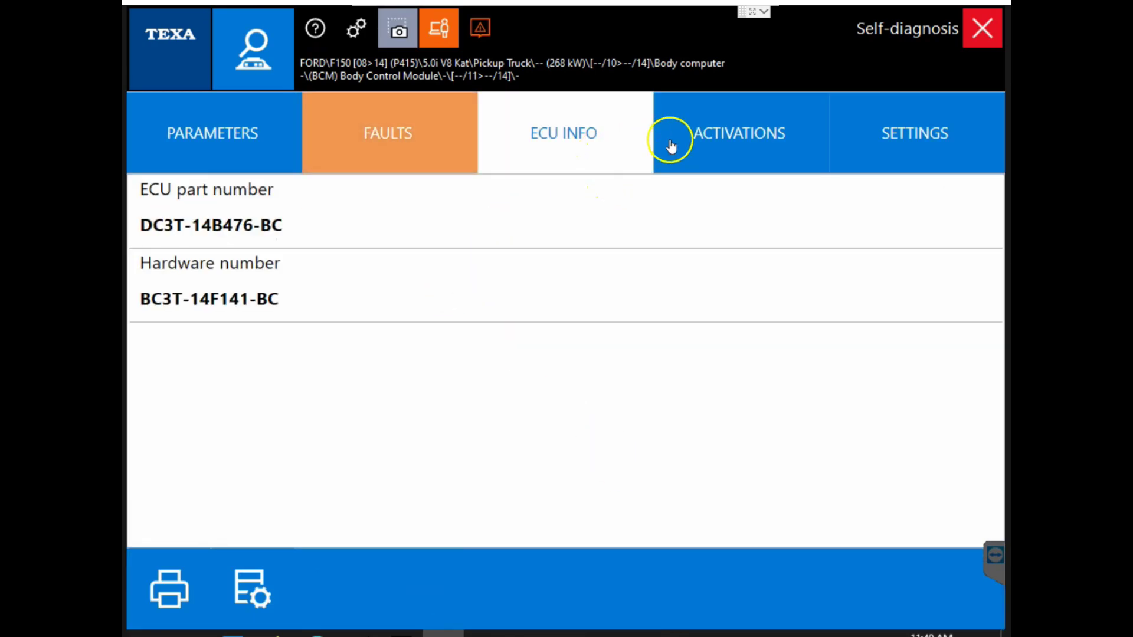
click(730, 145)
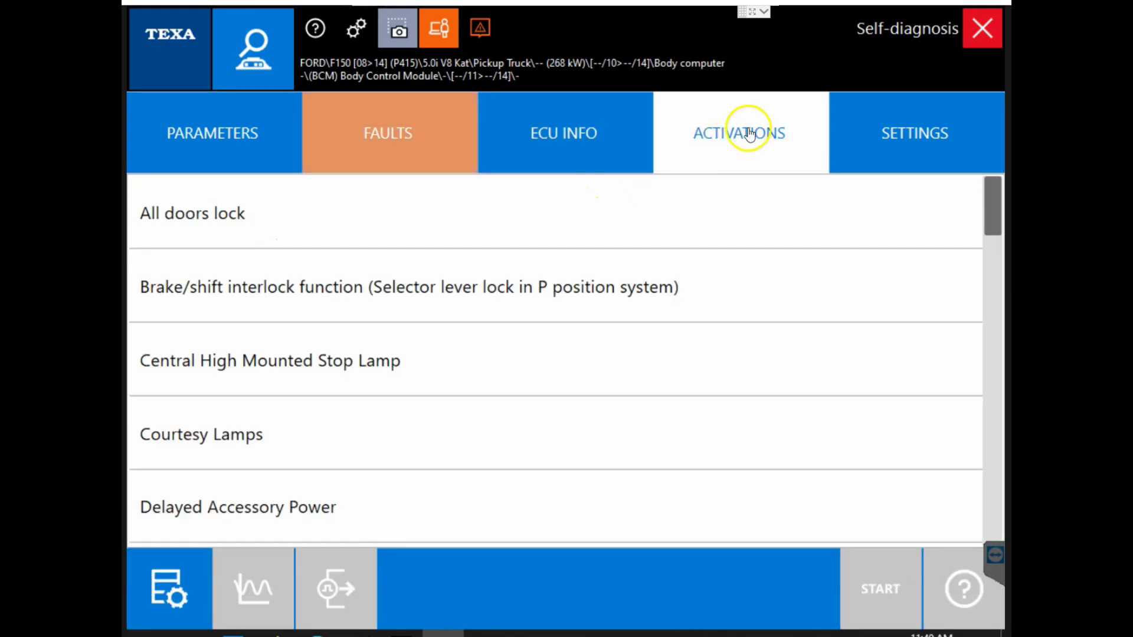
click(873, 126)
click(222, 134)
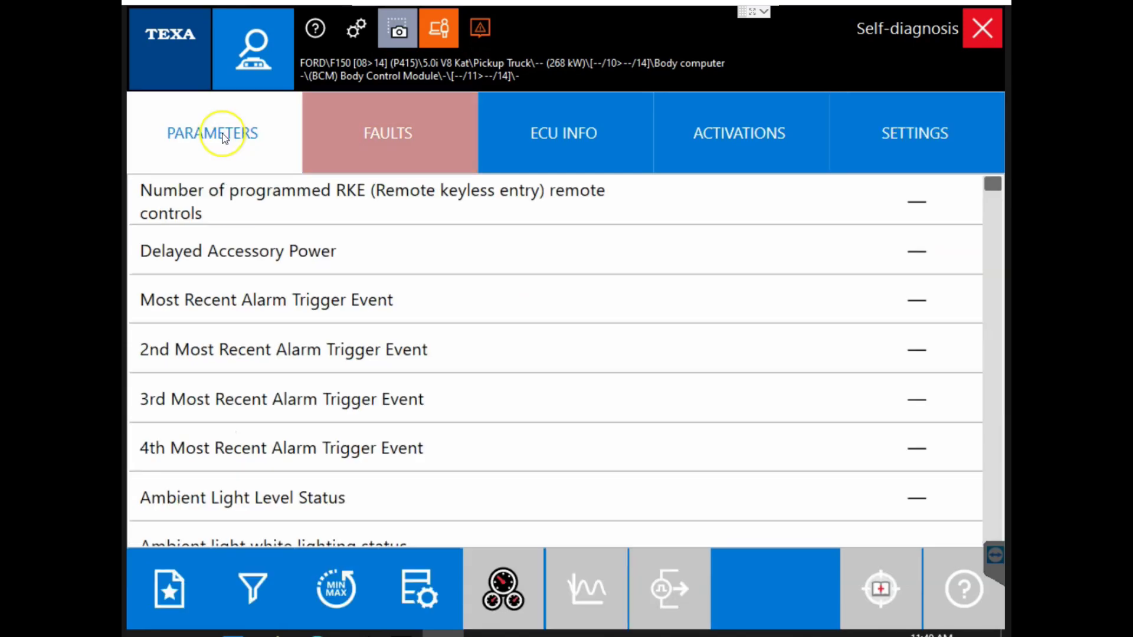
click(445, 140)
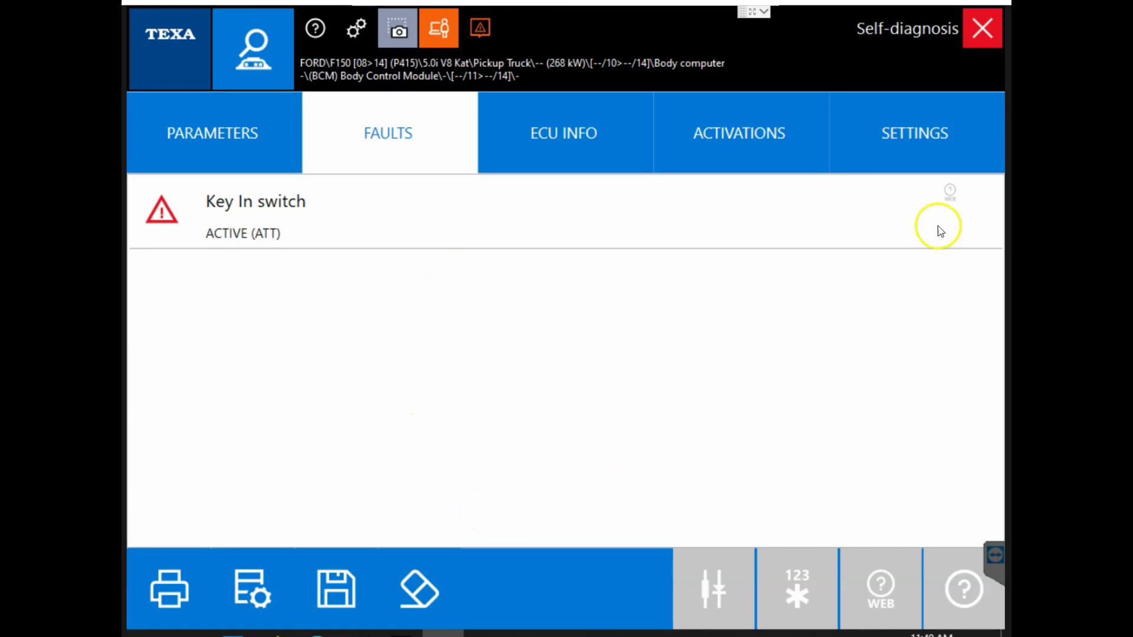
Close the BCM session and return to the Diagnosis vehicle category list
click(983, 27)
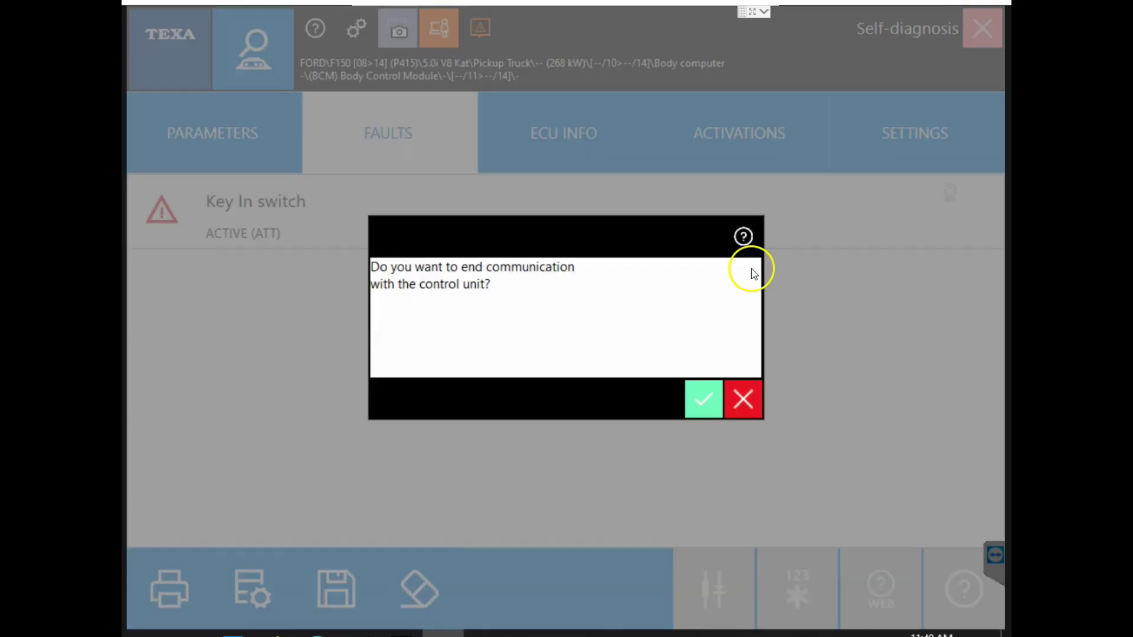
click(704, 400)
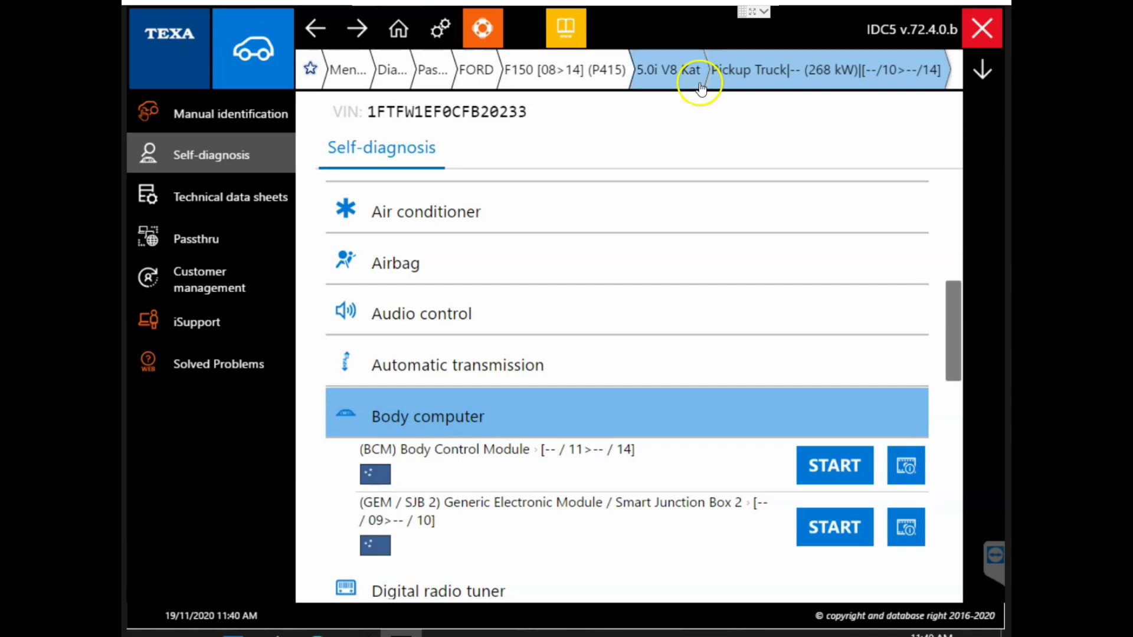
click(385, 68)
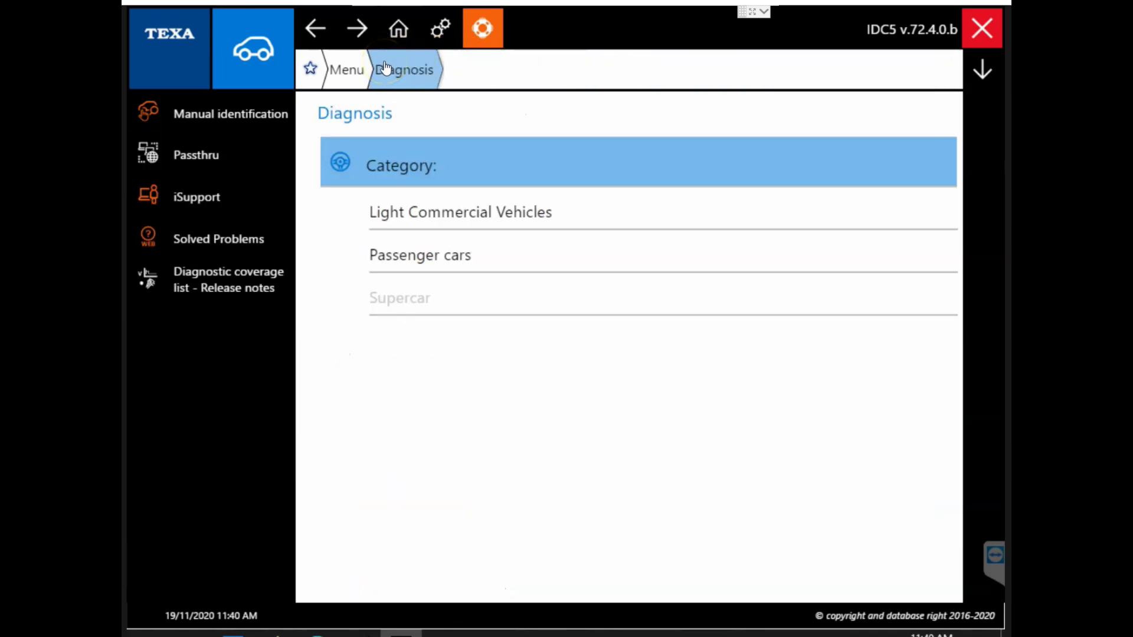